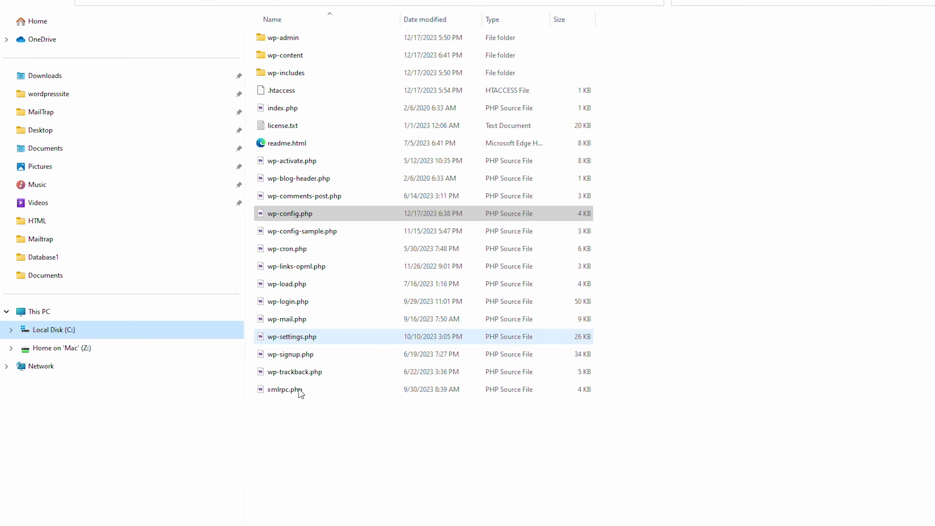
# Step: Open wp-config.php from the WordPress root folder in VS Code
pyautogui.press('Tab')
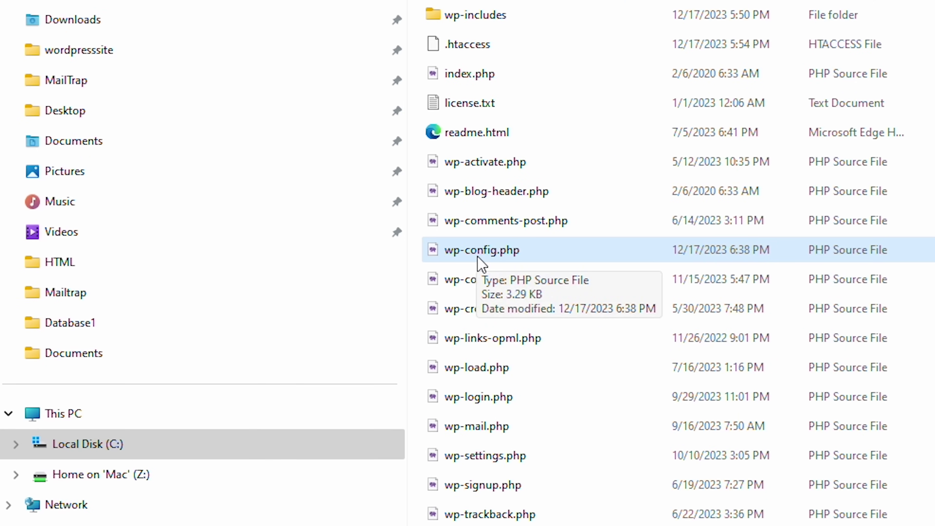
pyautogui.doubleClick(481, 263)
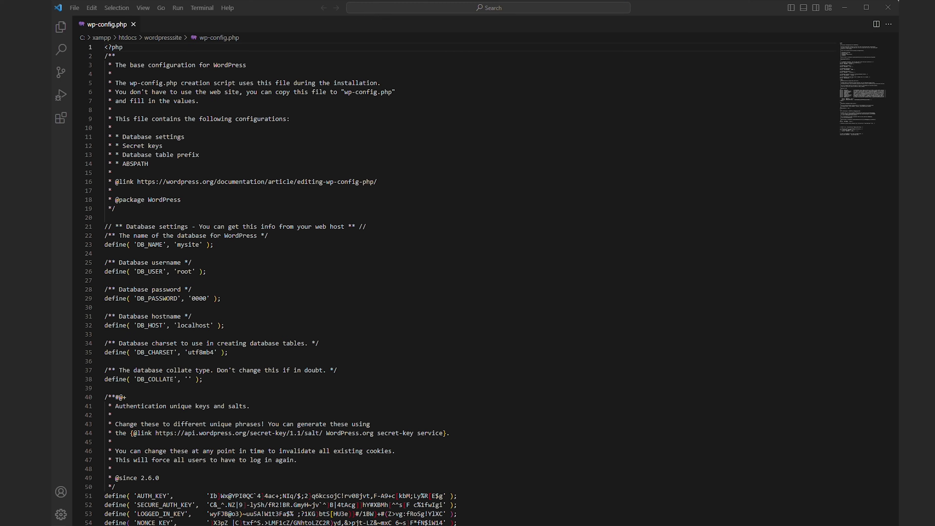
# Step: Paste the SMTP define() block (port 587, TLS, auth true, debug 0) after WPMS_SMTP_PASS
pyautogui.scroll(-7, 462, 330)
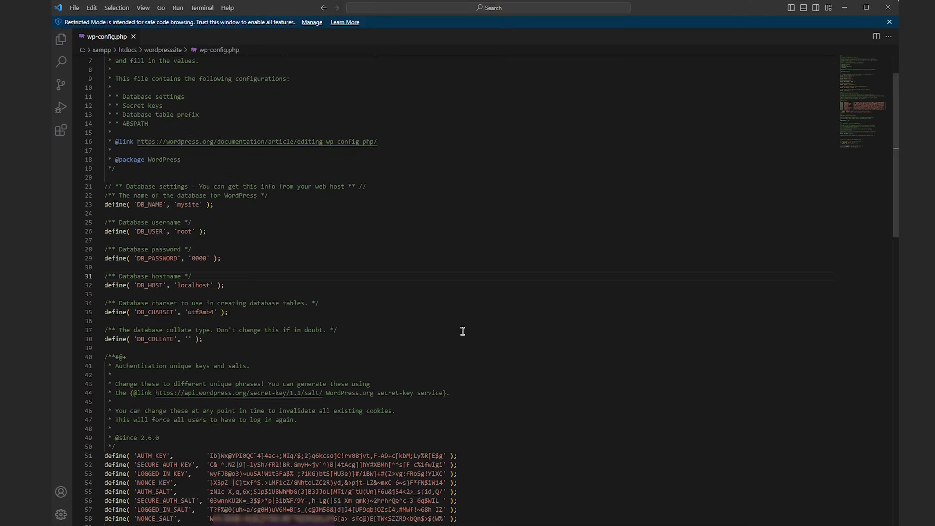
pyautogui.scroll(-1, 100, 428)
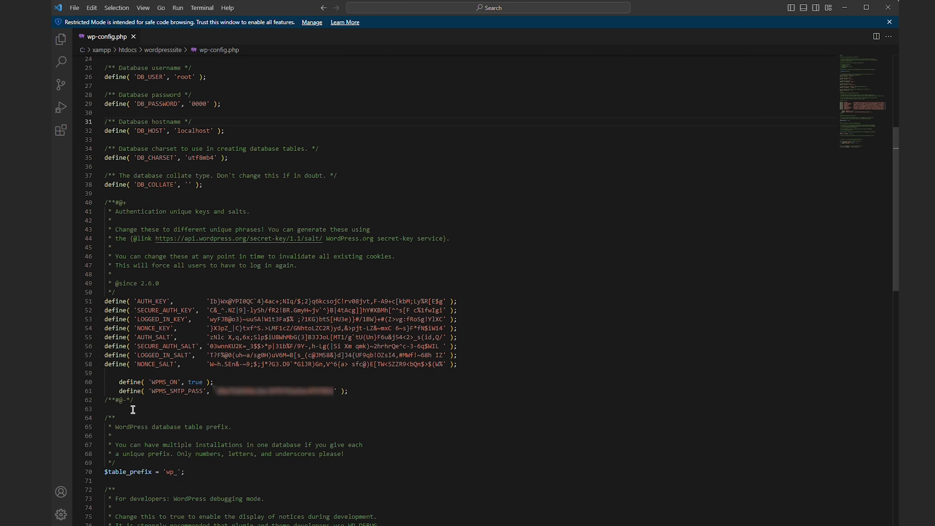
pyautogui.click(400, 391)
pyautogui.hotkey('ctrl', 'v')
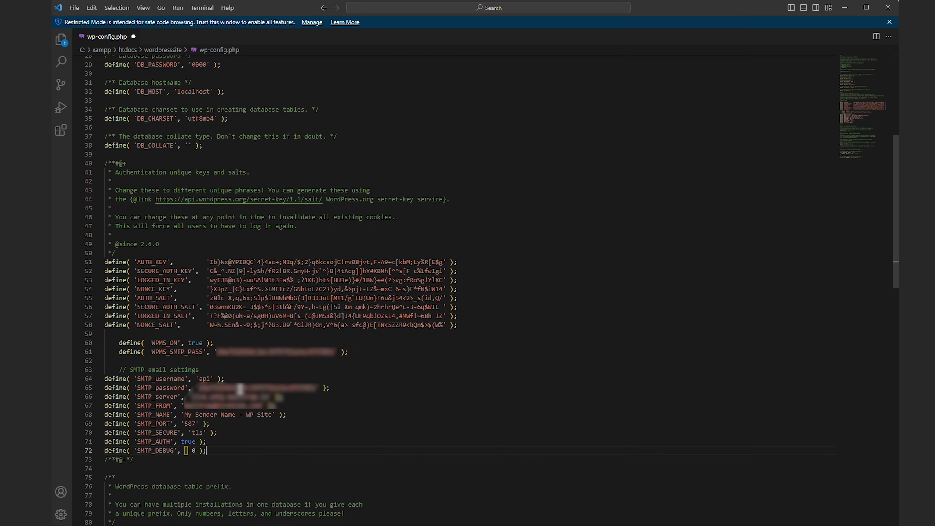
pyautogui.scroll(-1, 240, 390)
pyautogui.press('Return')
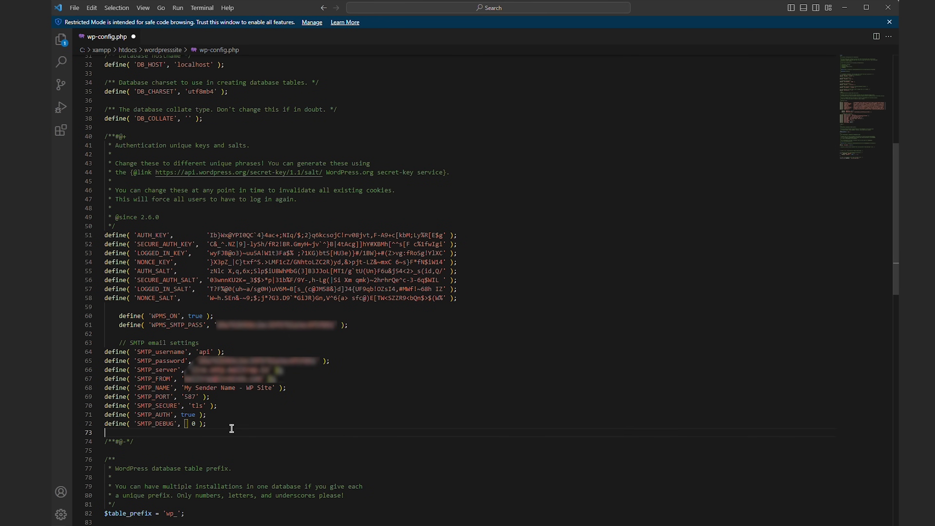
pyautogui.doubleClick(202, 352)
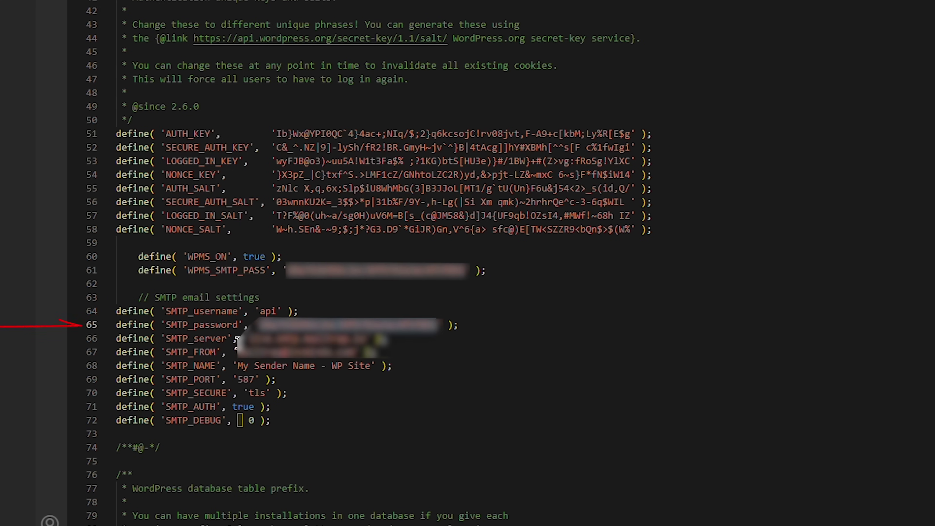
pyautogui.click(243, 338)
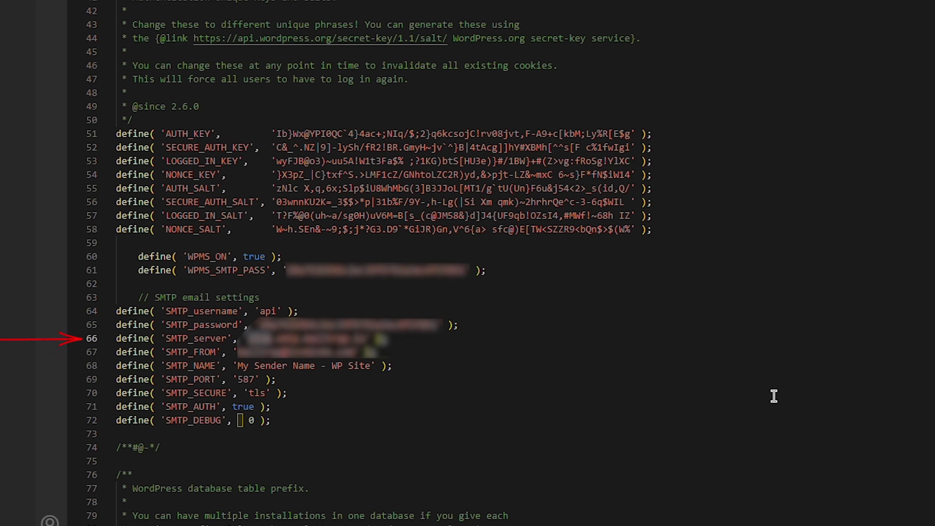
pyautogui.click(294, 357)
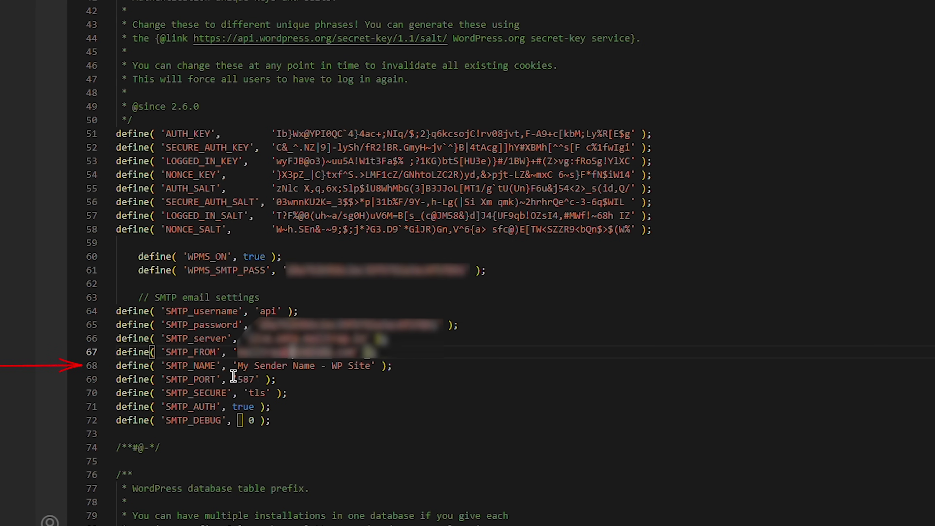
pyautogui.click(305, 419)
pyautogui.click(288, 439)
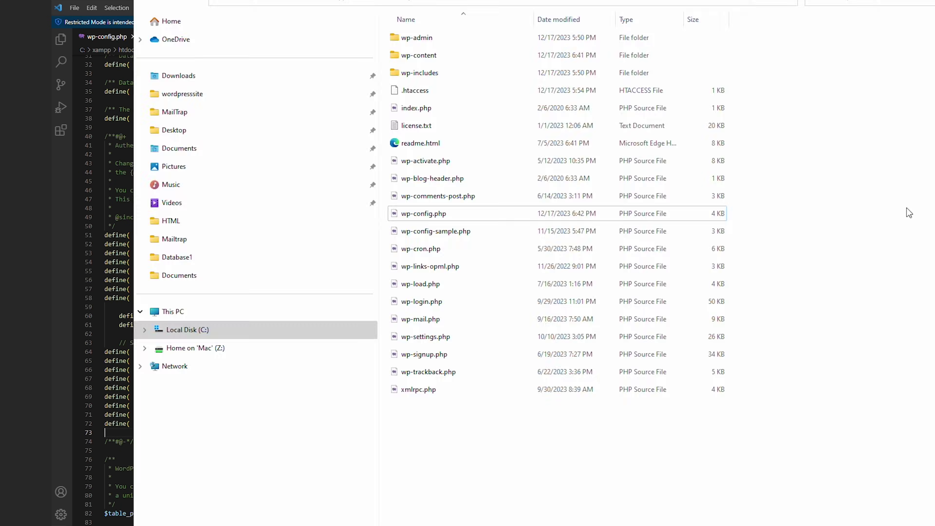
# Step: Browse to wp-content > themes > twentytwentyfour and open functions.php in VS Code
pyautogui.doubleClick(311, 62)
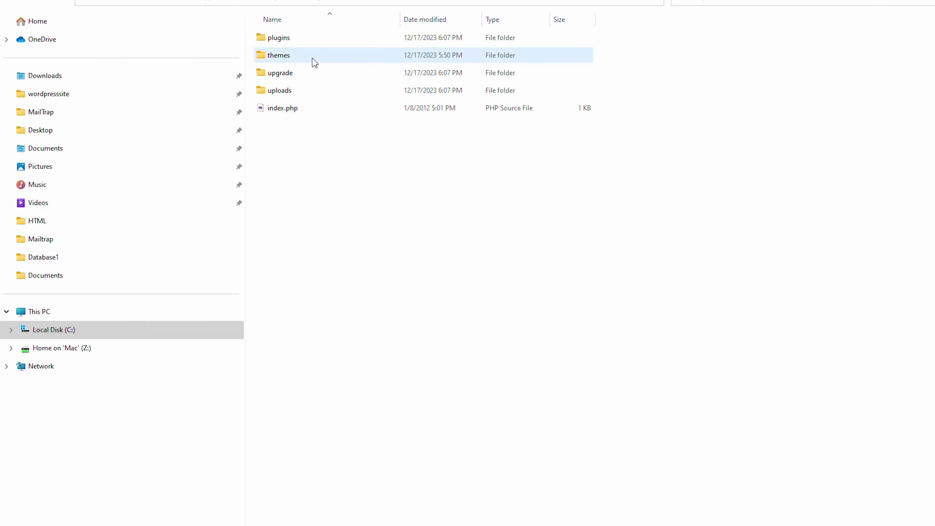
pyautogui.doubleClick(299, 55)
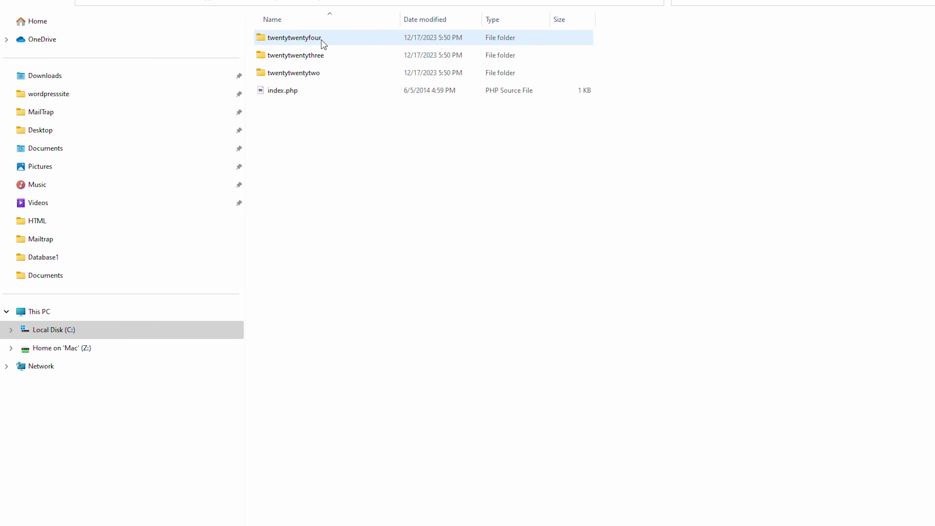
pyautogui.doubleClick(317, 41)
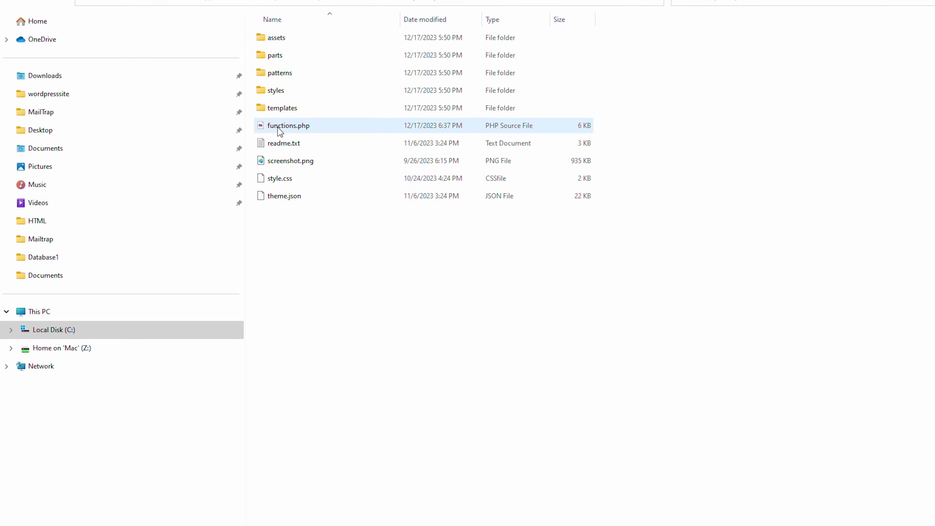
pyautogui.click(316, 125)
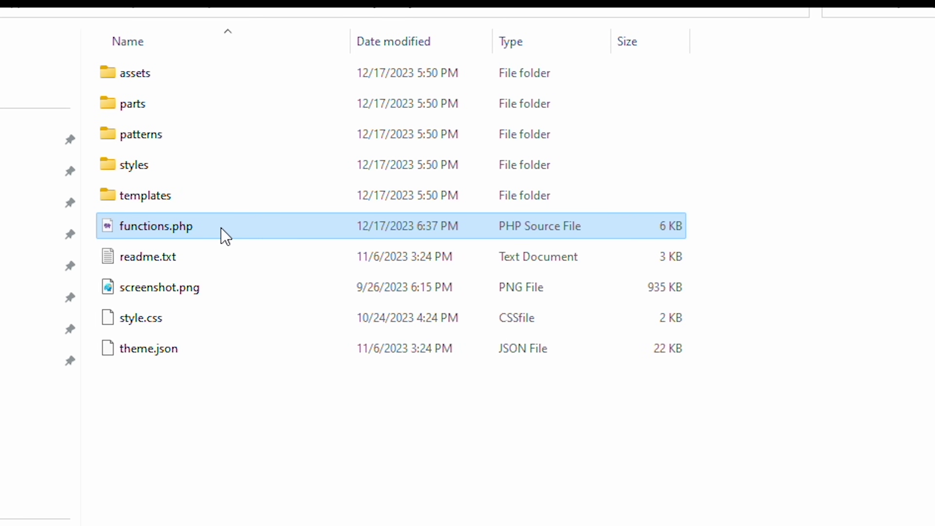
pyautogui.doubleClick(223, 230)
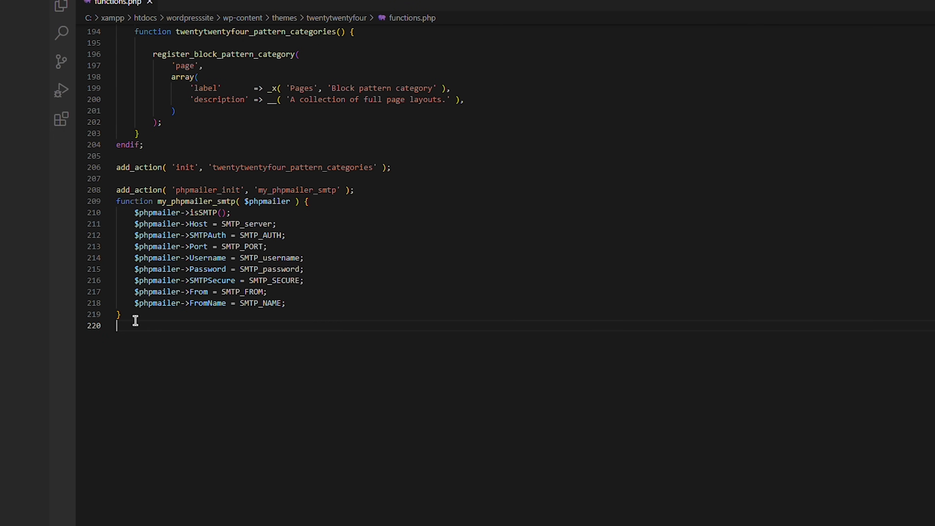
pyautogui.moveTo(136, 320); pyautogui.dragTo(100, 196)
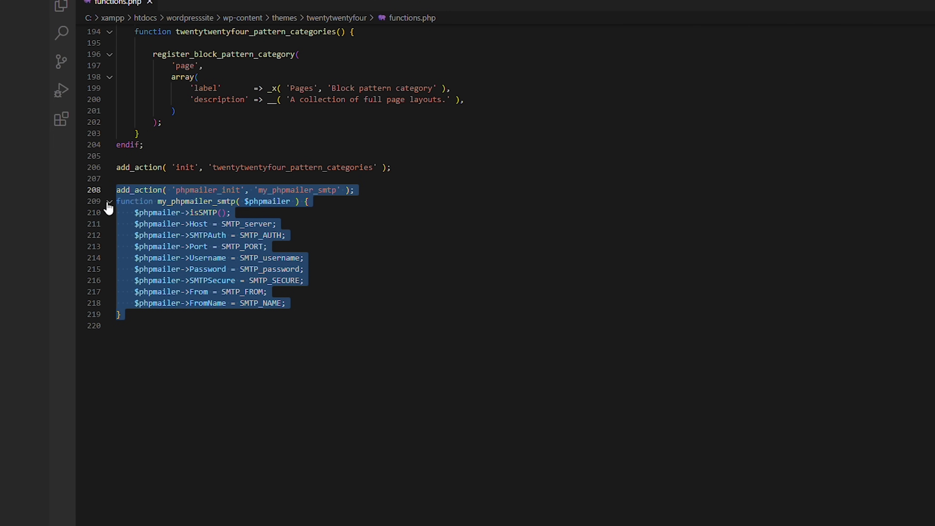
pyautogui.click(220, 347)
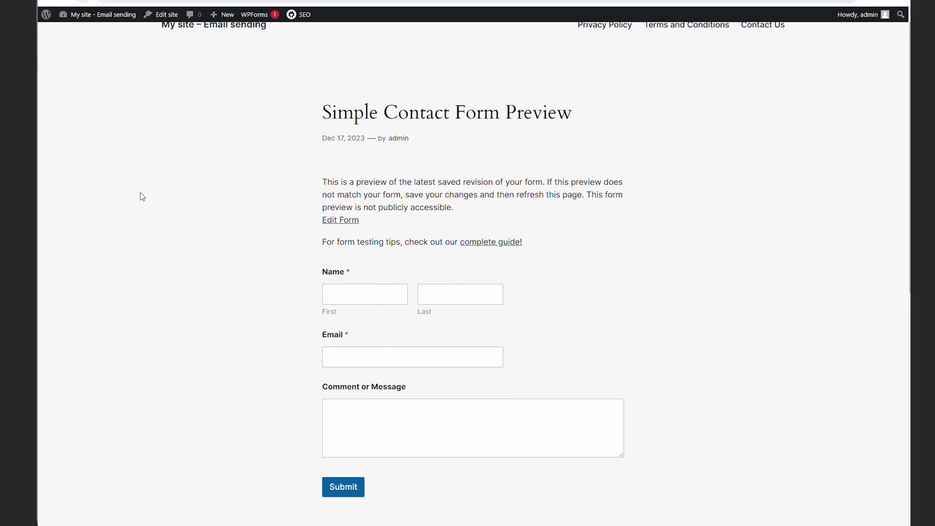
# Step: Fill the contact form's first name, last name and e-mail with test values
pyautogui.scroll(1, 148, 190)
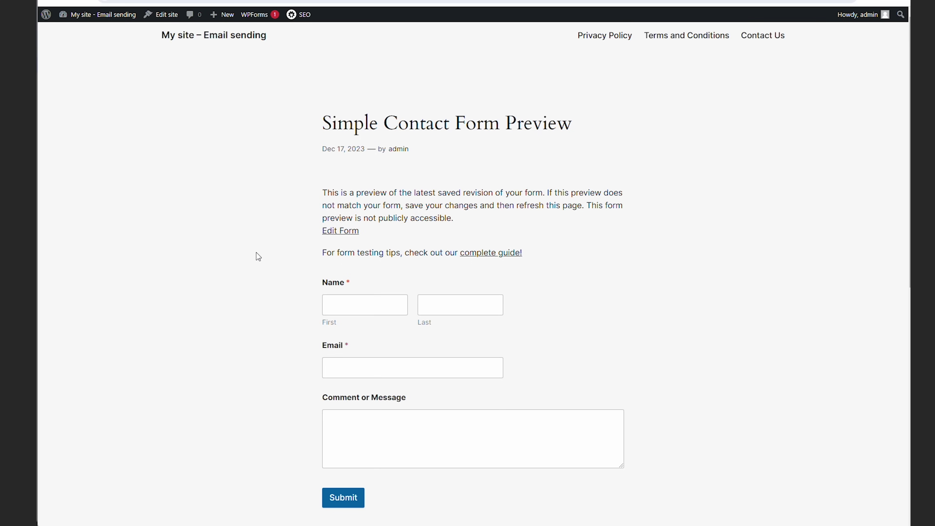
pyautogui.click(375, 303)
pyautogui.write('Visitor2')
pyautogui.click(448, 307)
pyautogui.click(472, 328)
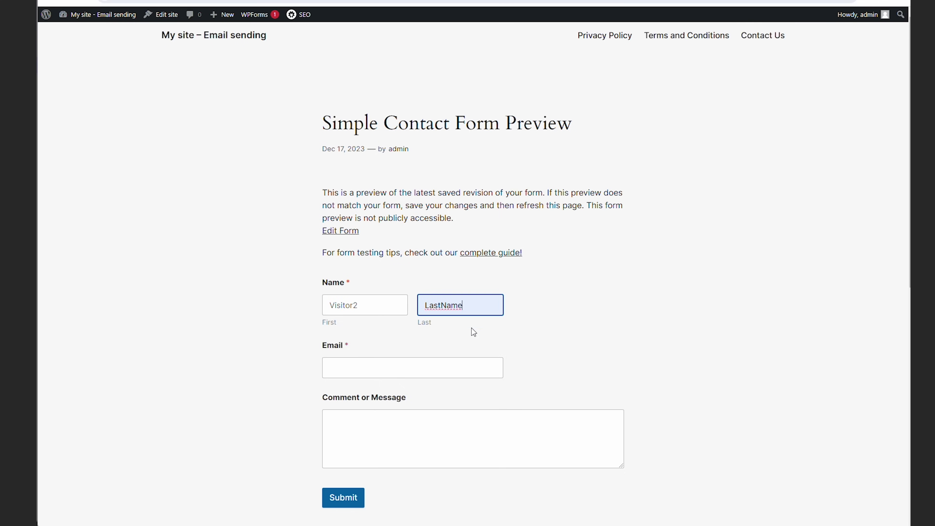
# Step: Submit the message 'Testing Manual SMTP Config in WP Site' and open its Gmail notification
pyautogui.click(359, 435)
pyautogui.scroll(-2, 217, 393)
pyautogui.write('Testing Manual SMTP Config in WPP si')
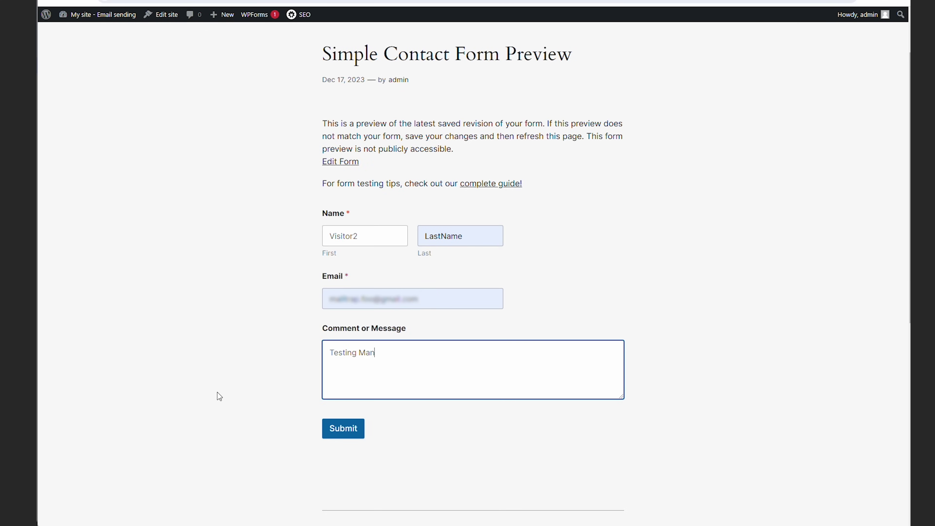
pyautogui.press('BackSpace')
pyautogui.press('BackSpace')
pyautogui.press('BackSpace')
pyautogui.press('BackSpace')
pyautogui.write('Site')
pyautogui.press('Tab')
pyautogui.press('Return')
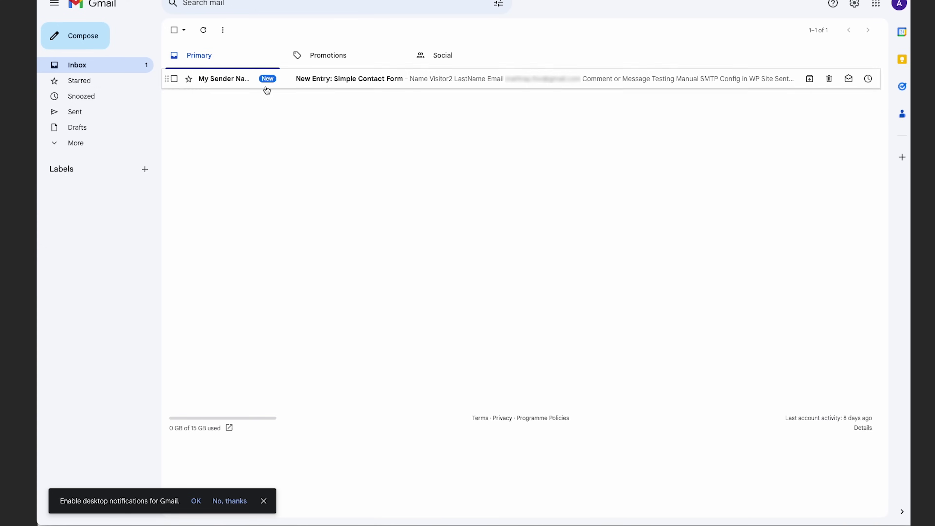
pyautogui.click(264, 81)
pyautogui.moveTo(398, 270); pyautogui.dragTo(528, 272)
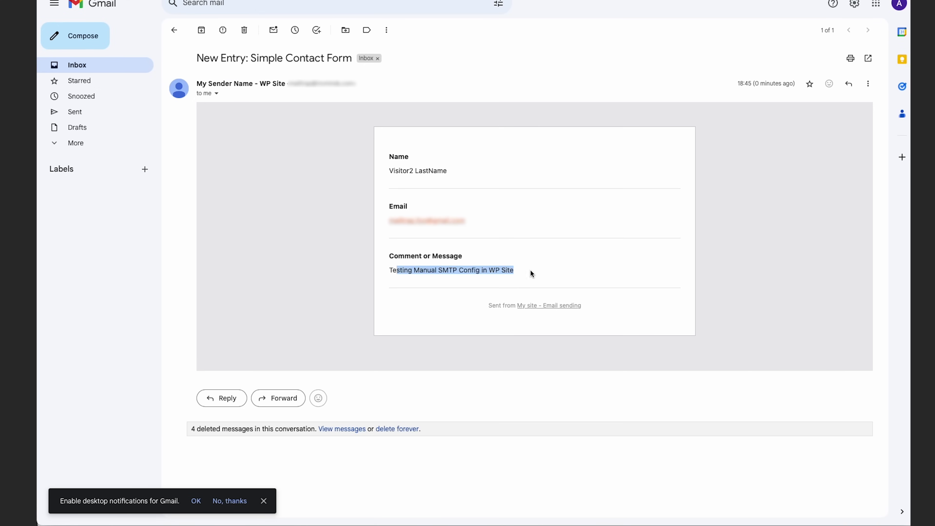
pyautogui.click(530, 274)
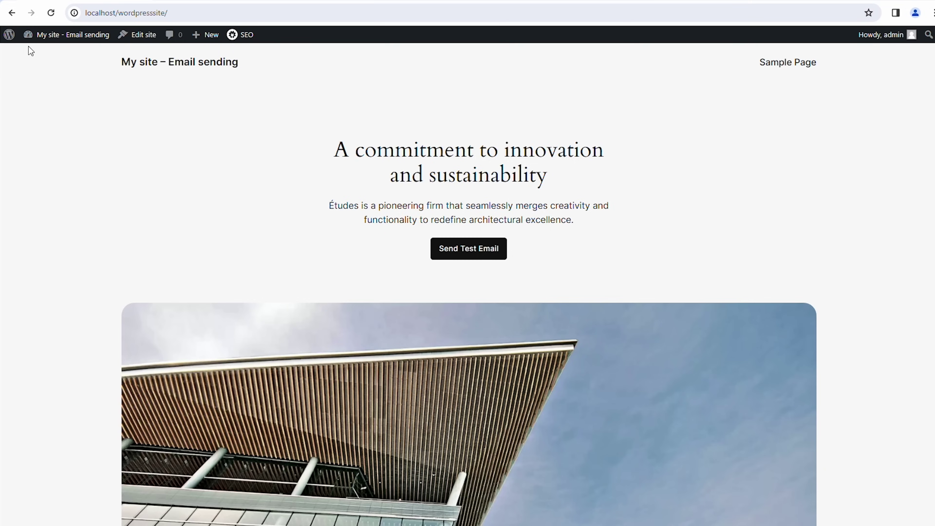
# Step: Show the 'My site – Email sending' homepage with the WordPress admin bar menu
pyautogui.moveTo(9, 36)
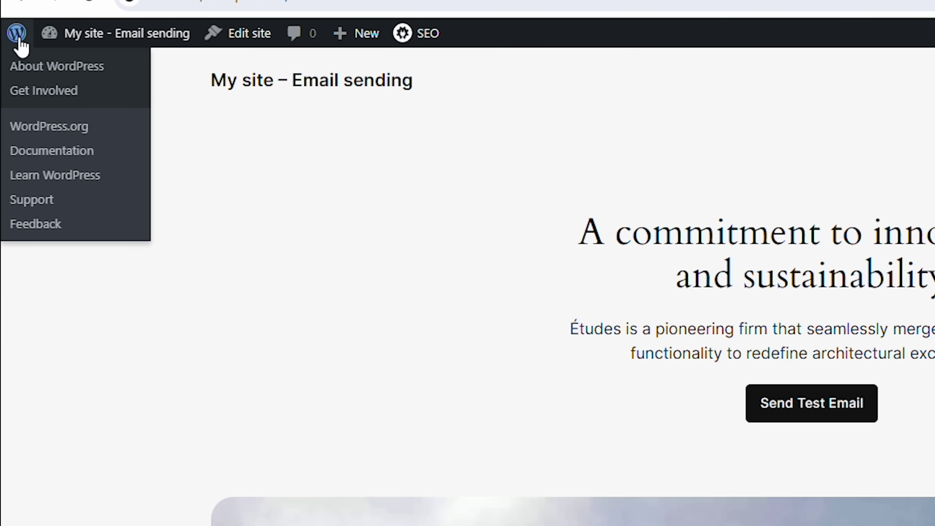
# Step: Search the plugin directory for 'wp mail smtp', then install and activate WP Mail SMTP
pyautogui.click(8, 38)
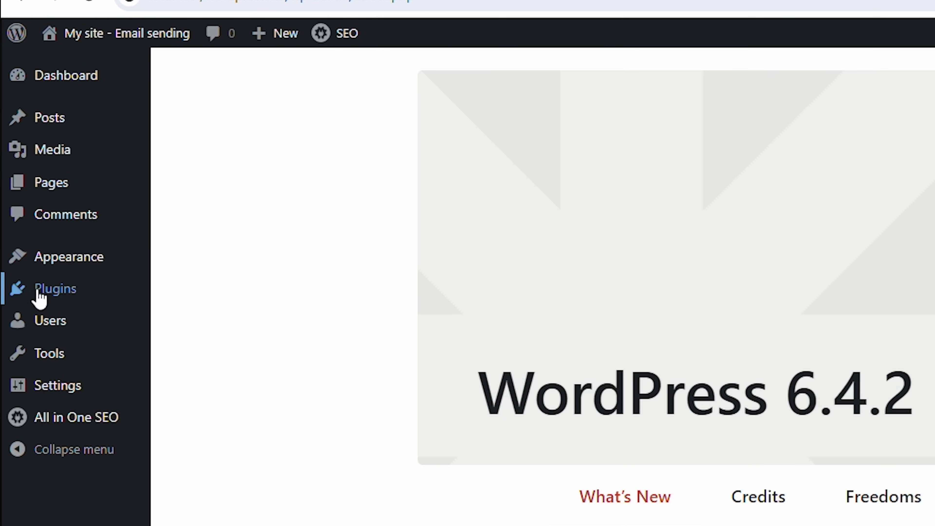
pyautogui.moveTo(85, 295)
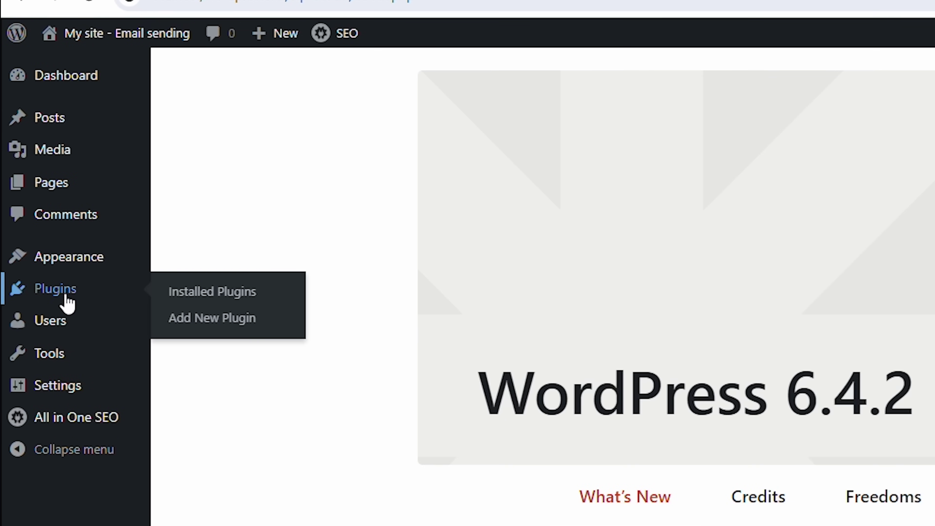
pyautogui.click(206, 320)
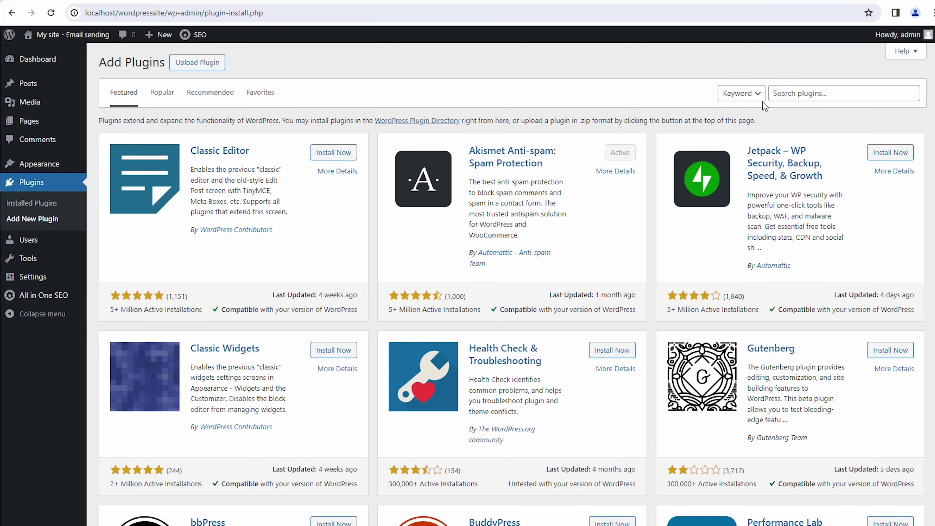
pyautogui.click(787, 95)
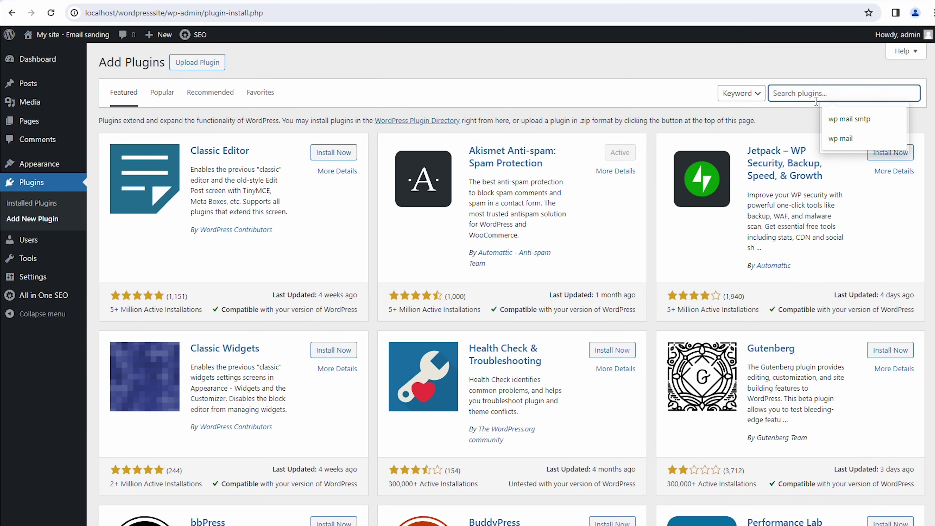
pyautogui.click(847, 119)
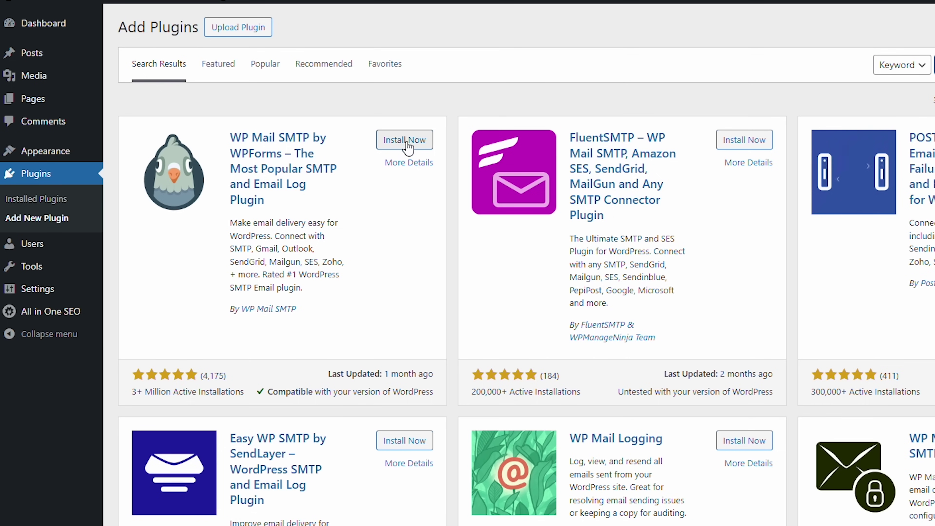
pyautogui.click(408, 144)
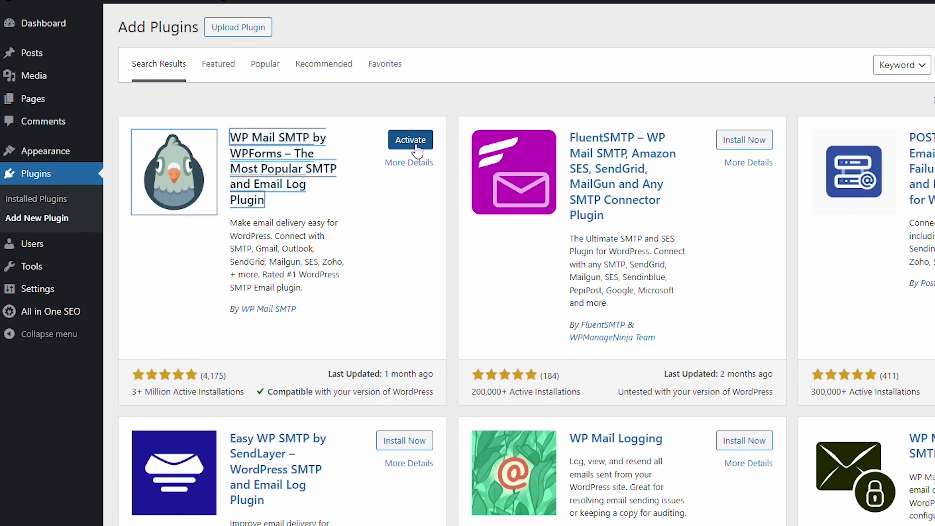
pyautogui.click(409, 142)
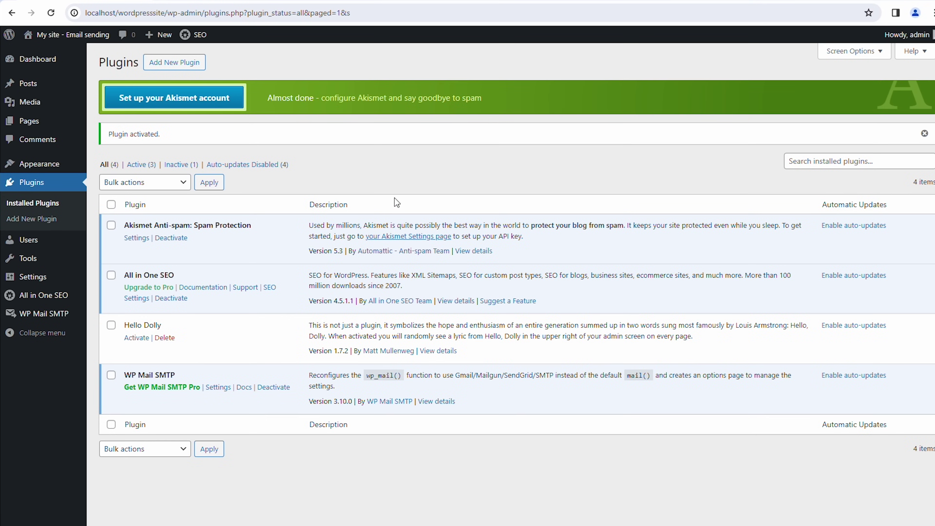
# Step: Launch the WP Mail SMTP setup wizard and save Other SMTP as the mailer
pyautogui.click(218, 387)
pyautogui.click(289, 259)
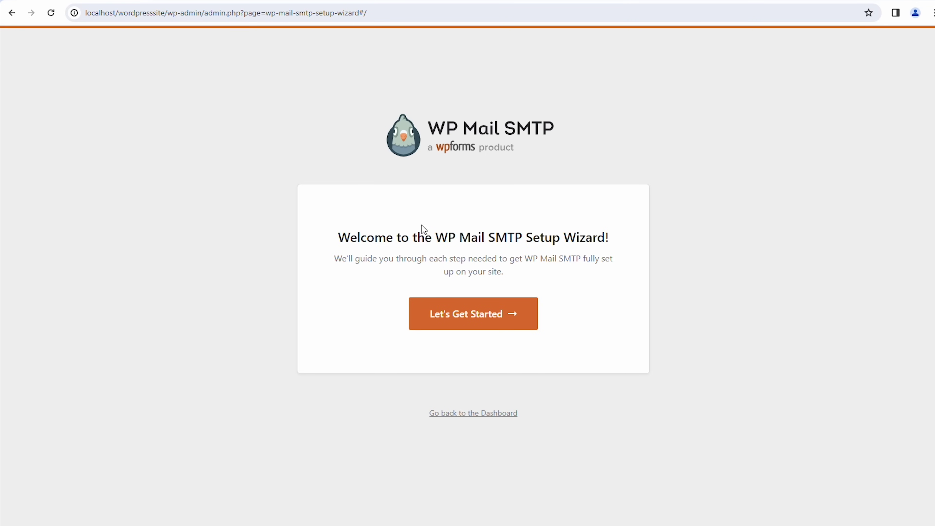
pyautogui.click(477, 316)
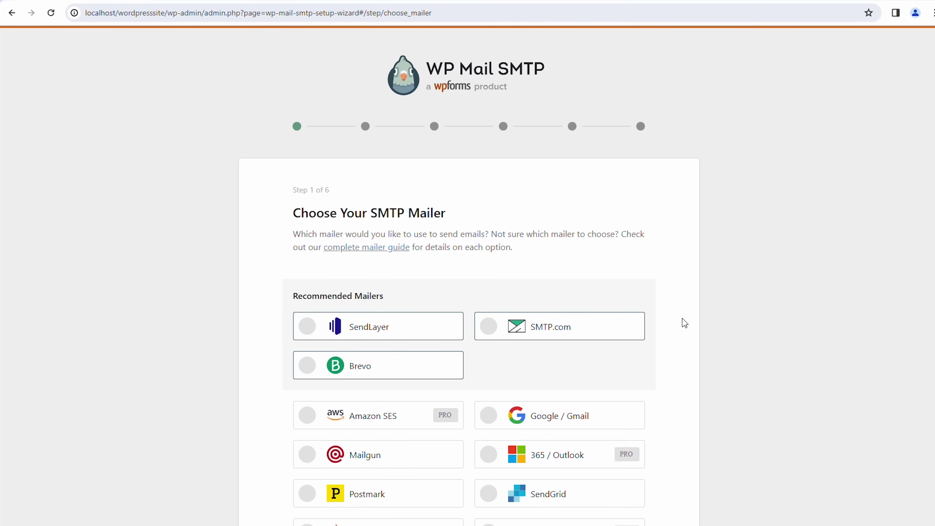
pyautogui.scroll(-3, 607, 313)
pyautogui.scroll(1, 603, 280)
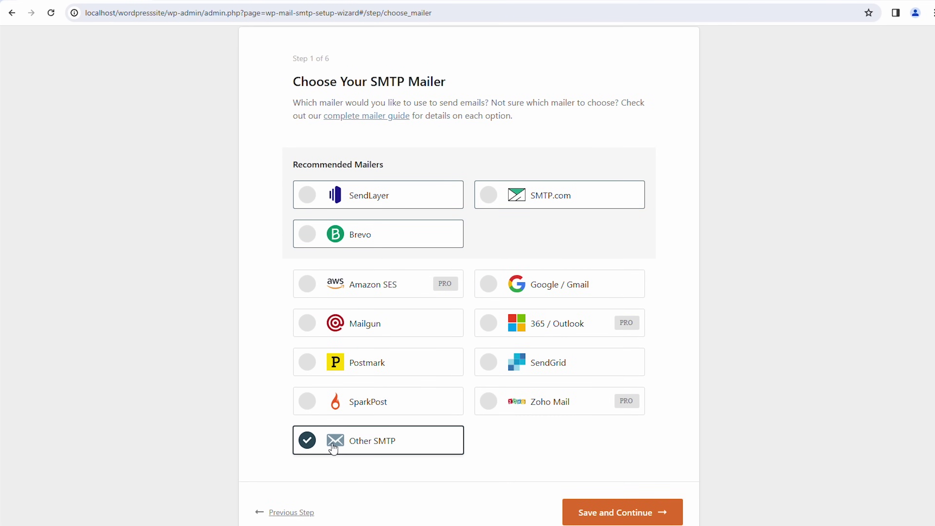
pyautogui.click(600, 516)
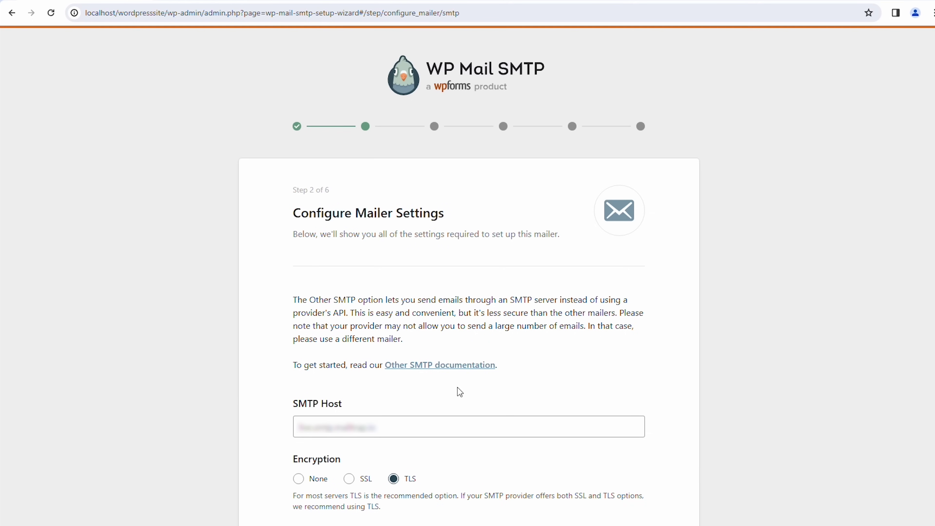
# Step: Check the SMTP host, TLS encryption, port 587 and username fields
pyautogui.scroll(-3, 444, 286)
pyautogui.moveTo(376, 308); pyautogui.dragTo(299, 314)
pyautogui.scroll(-1, 328, 313)
pyautogui.press('Tab')
pyautogui.scroll(-4, 253, 263)
pyautogui.press('Tab')
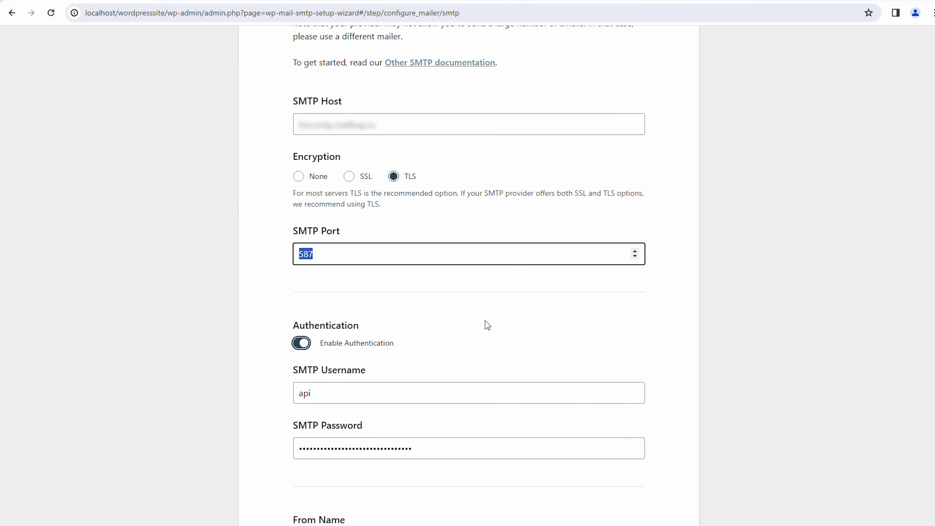
pyautogui.scroll(-2, 493, 324)
pyautogui.press('Tab')
pyautogui.press('Tab')
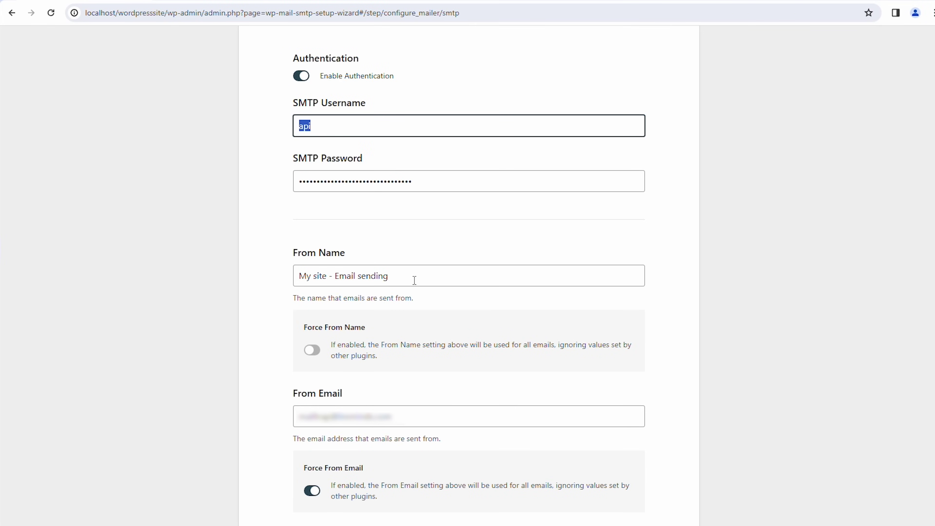
# Step: Review the From Name and From Email fields and save the mailer settings
pyautogui.moveTo(414, 280); pyautogui.dragTo(294, 280)
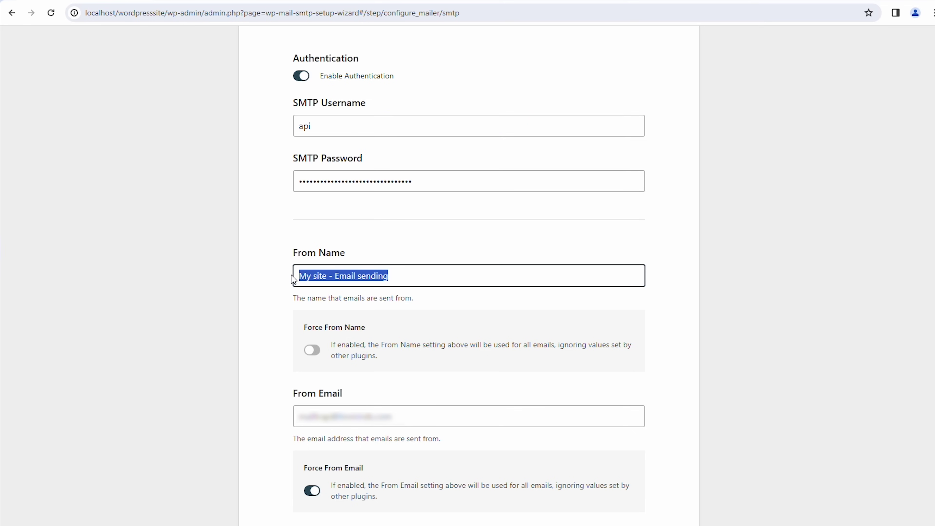
pyautogui.scroll(-1, 294, 280)
pyautogui.moveTo(395, 373); pyautogui.dragTo(294, 373)
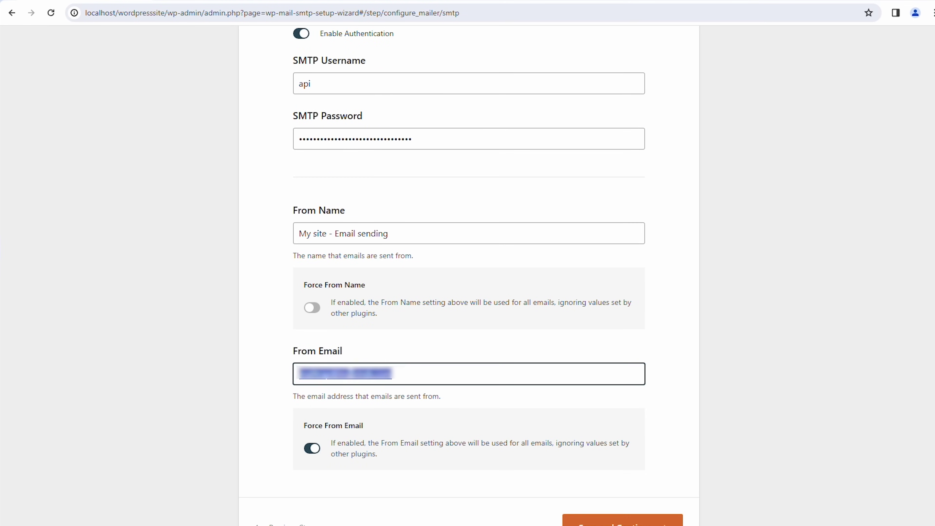
pyautogui.click(350, 374)
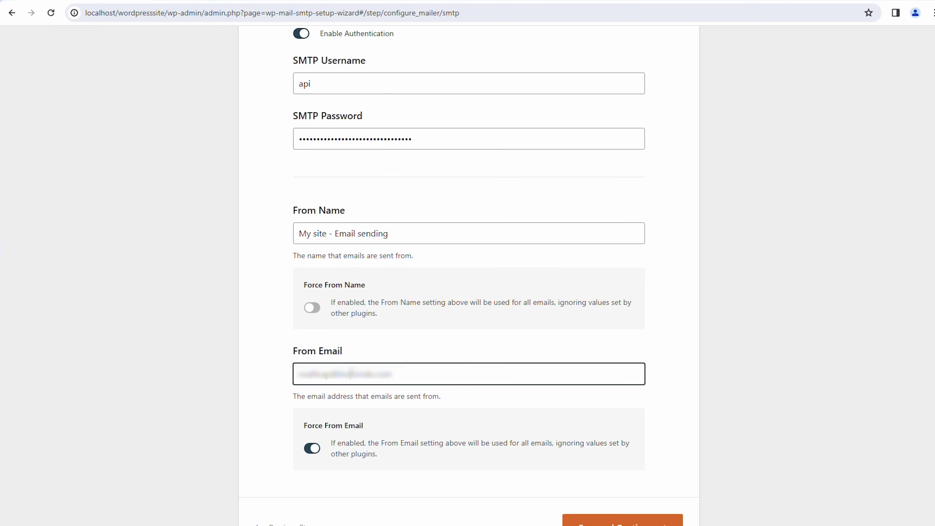
pyautogui.press('Return')
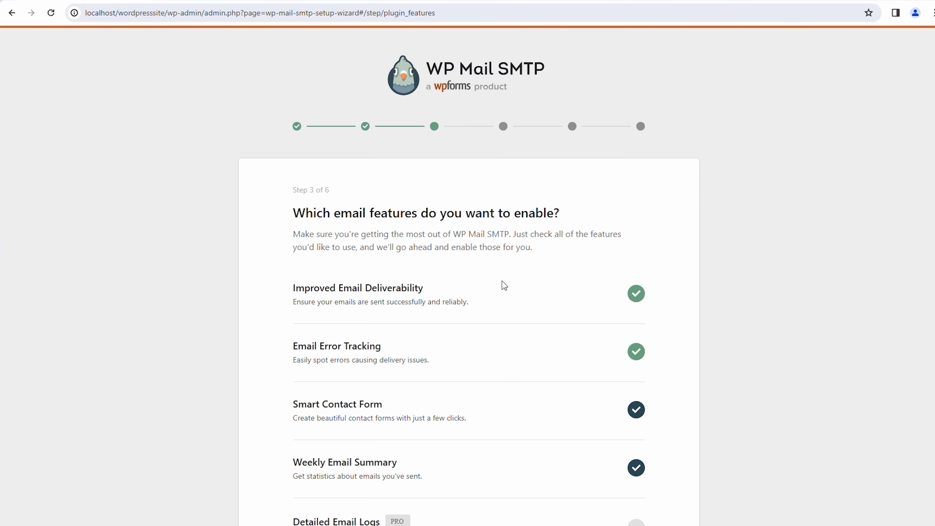
# Step: Skip the wizard's help-improve step and the license key step
pyautogui.scroll(-2, 546, 270)
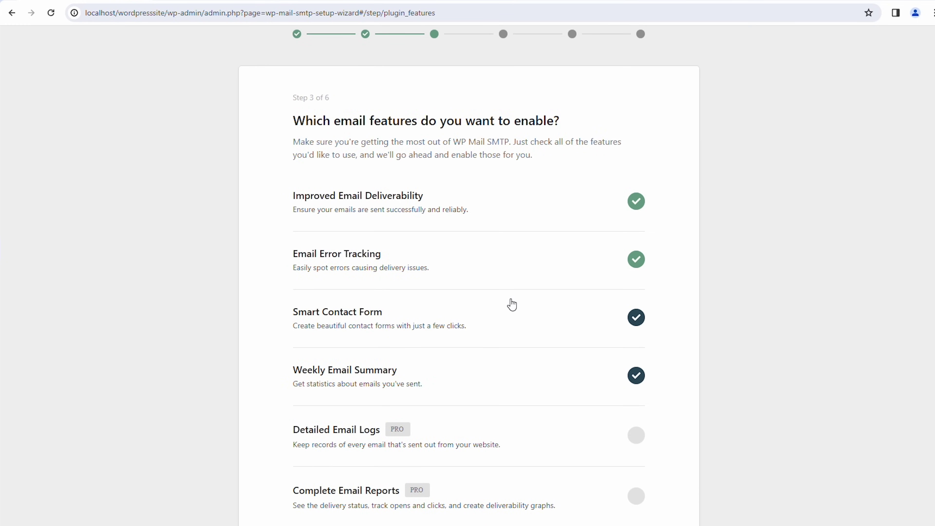
pyautogui.scroll(-1, 530, 285)
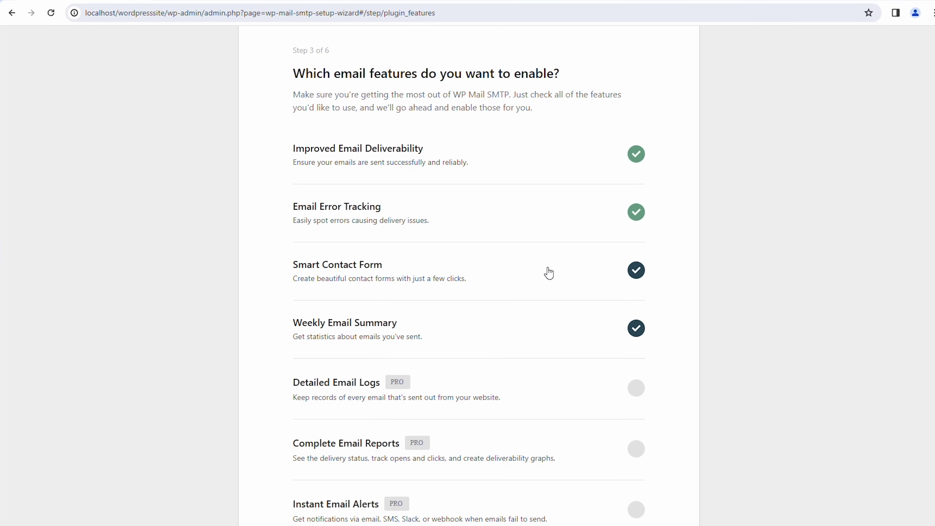
pyautogui.scroll(-3, 549, 269)
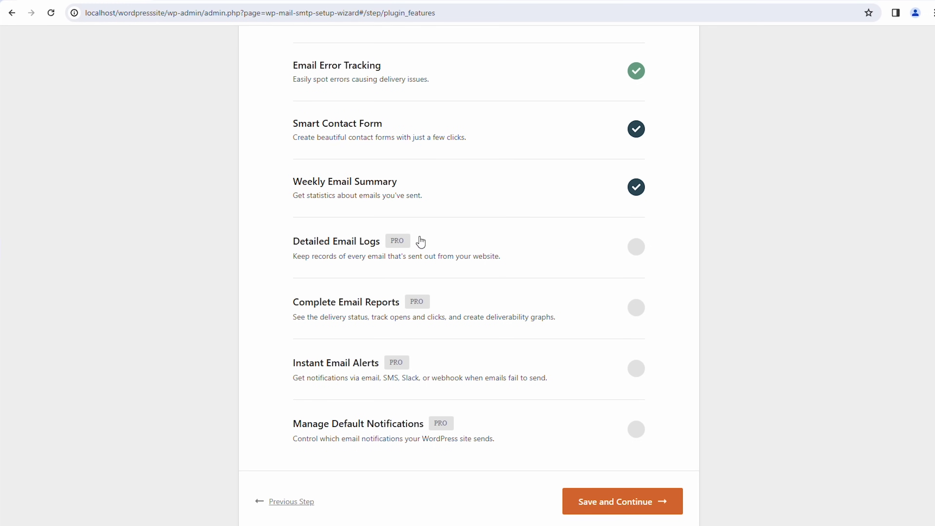
pyautogui.scroll(3, 529, 267)
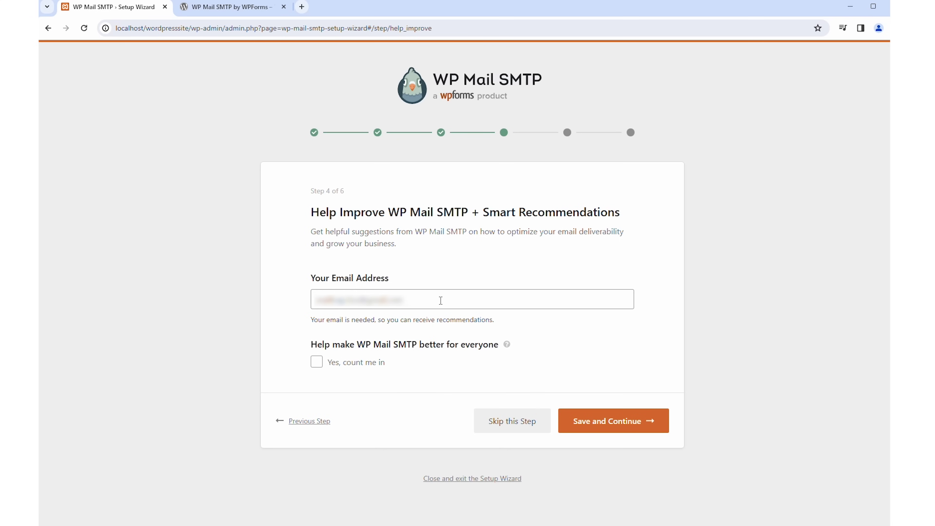
pyautogui.click(505, 429)
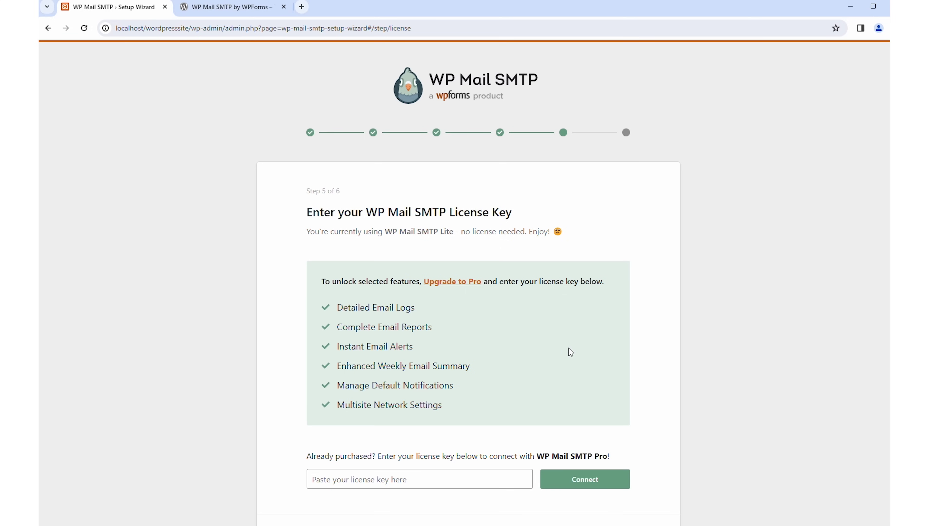
pyautogui.scroll(-1, 571, 352)
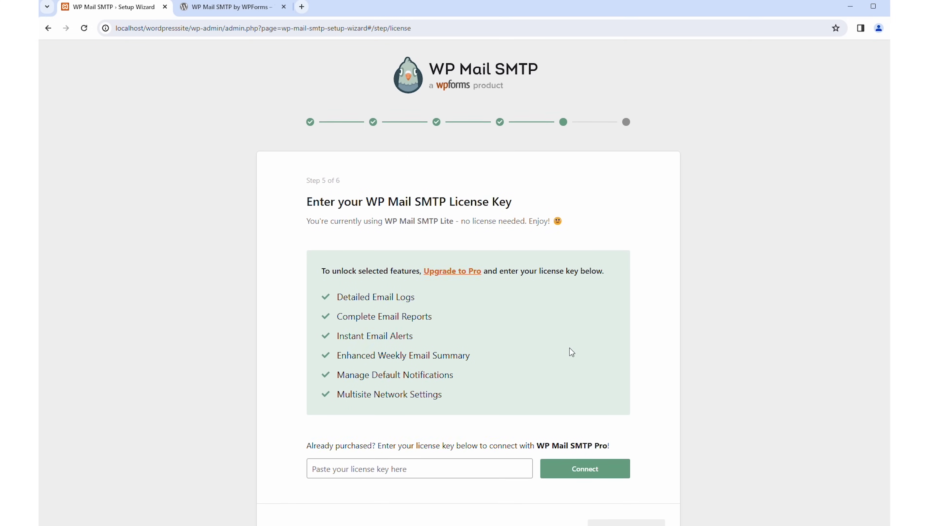
pyautogui.scroll(-1, 504, 334)
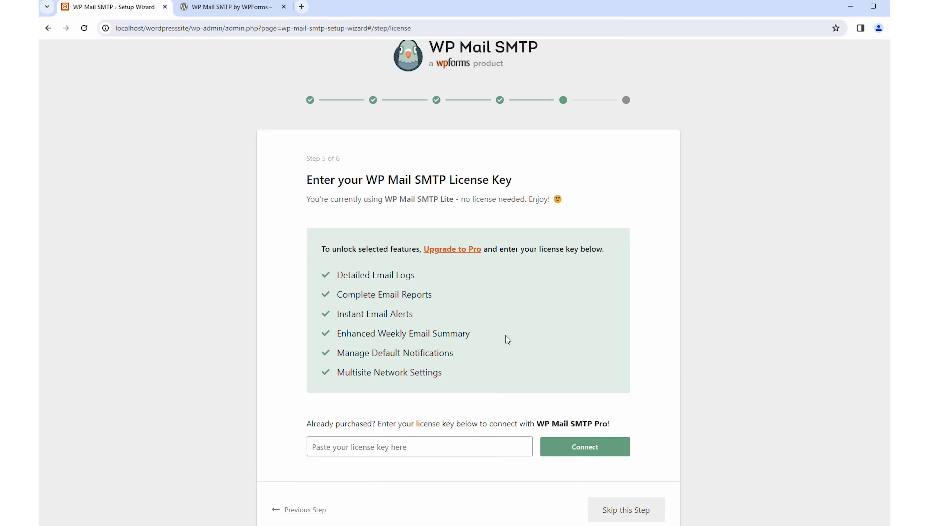
pyautogui.click(628, 513)
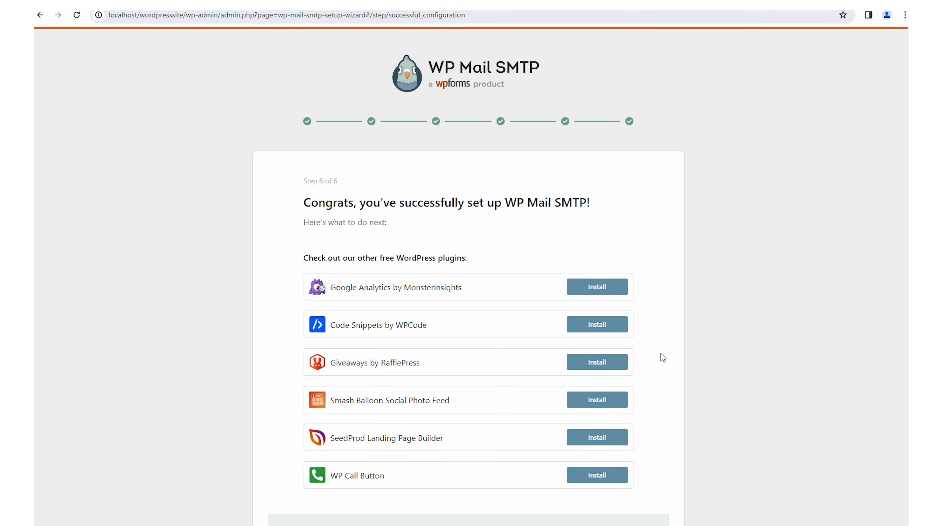
# Step: Send a WP Mail SMTP test email to the prefilled recipient address
pyautogui.scroll(-5, 684, 330)
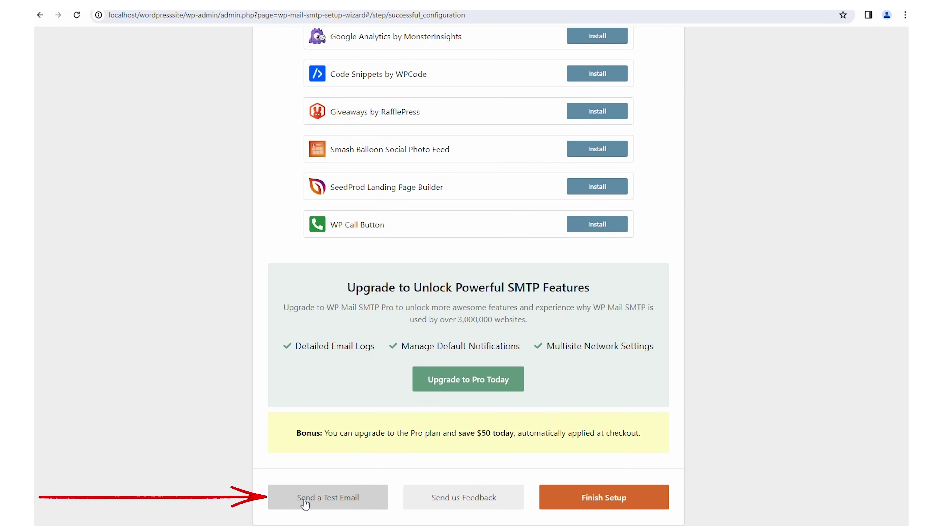
pyautogui.click(326, 498)
pyautogui.click(313, 217)
pyautogui.hotkey('ctrl', 'a')
pyautogui.click(340, 219)
pyautogui.click(155, 337)
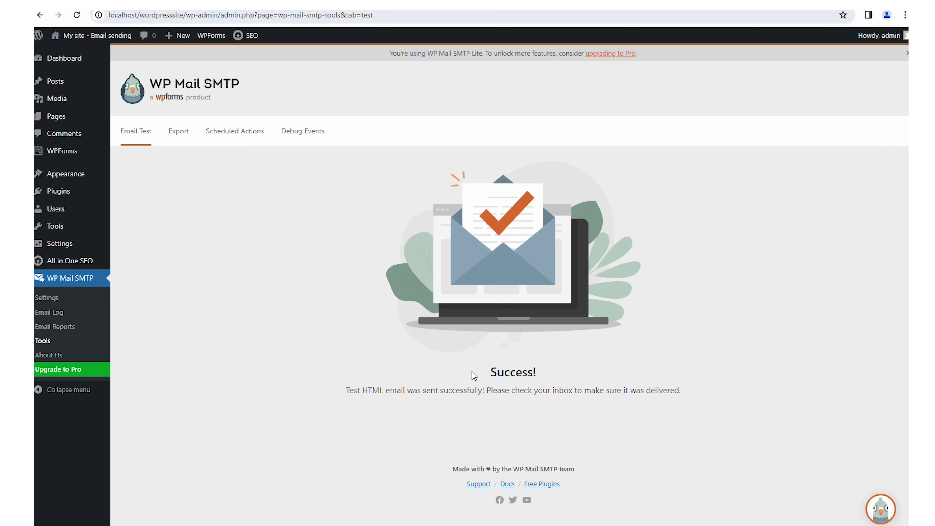
# Step: Confirm the Success! message and open the HTML test email in Gmail
pyautogui.moveTo(474, 376); pyautogui.dragTo(557, 374)
pyautogui.click(566, 388)
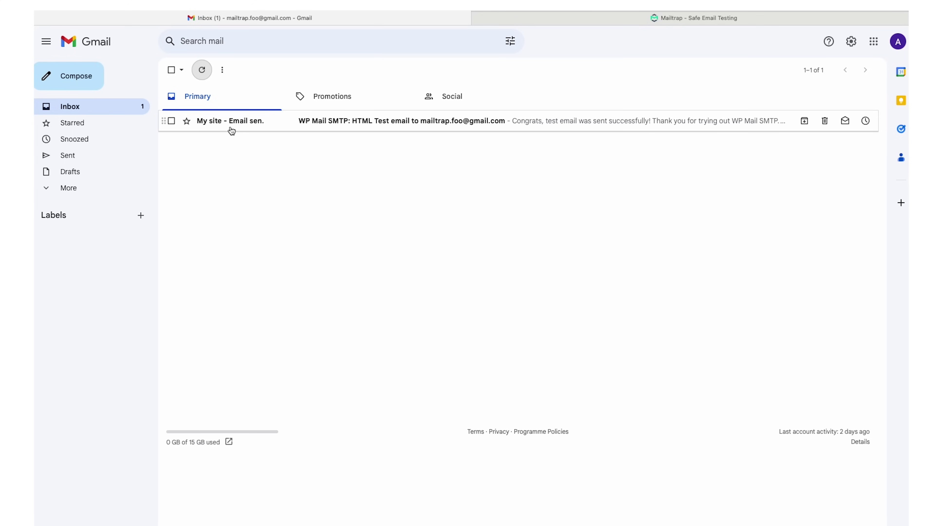
pyautogui.click(232, 131)
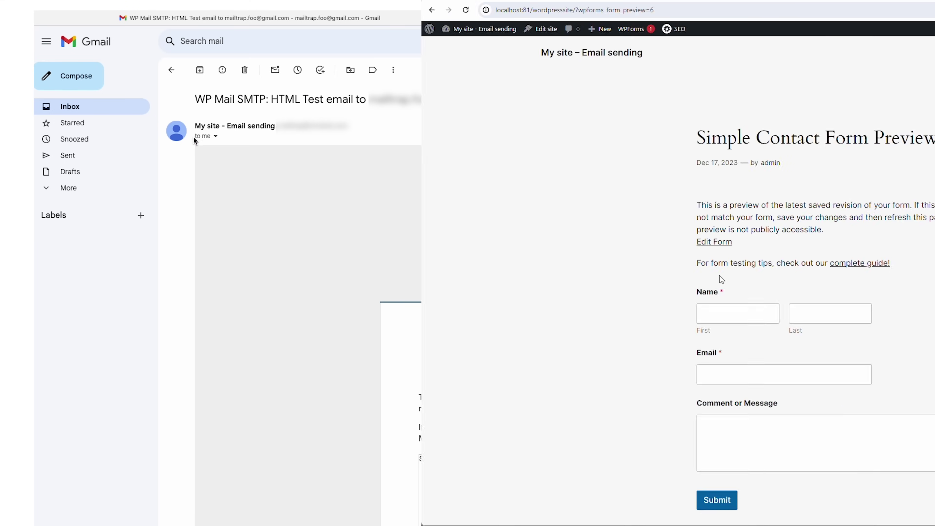
# Step: Fill the preview form with the name Visitor LastName, a saved email and an email-sending test message, then submit it
pyautogui.click(356, 205)
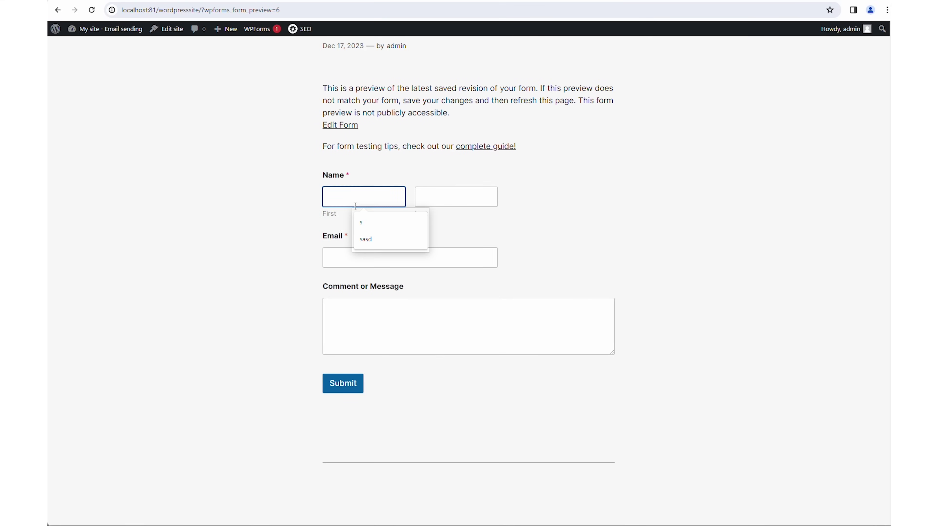
pyautogui.write('Visitor')
pyautogui.press('Tab')
pyautogui.write('LastNa')
pyautogui.click(384, 262)
pyautogui.click(428, 327)
pyautogui.click(428, 327)
pyautogui.write('Hello this is a test for email sending from ContactForm.')
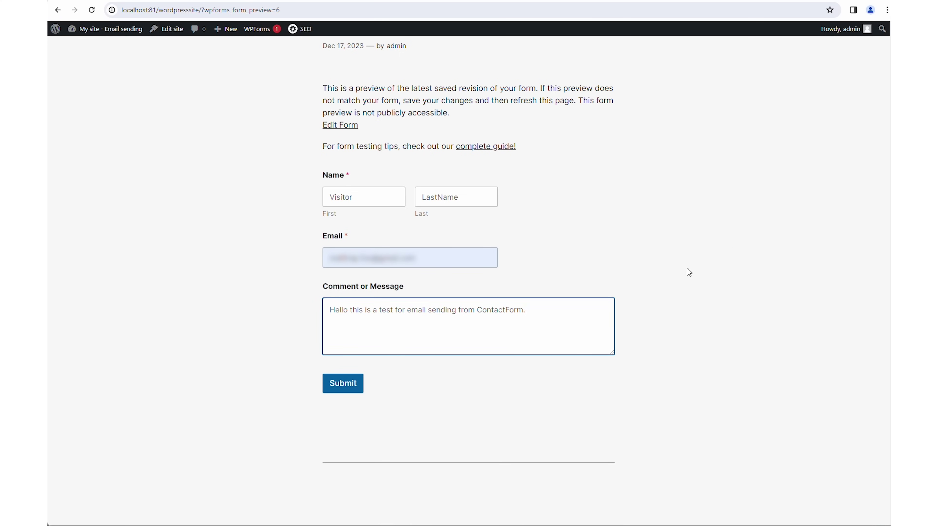
pyautogui.click(355, 383)
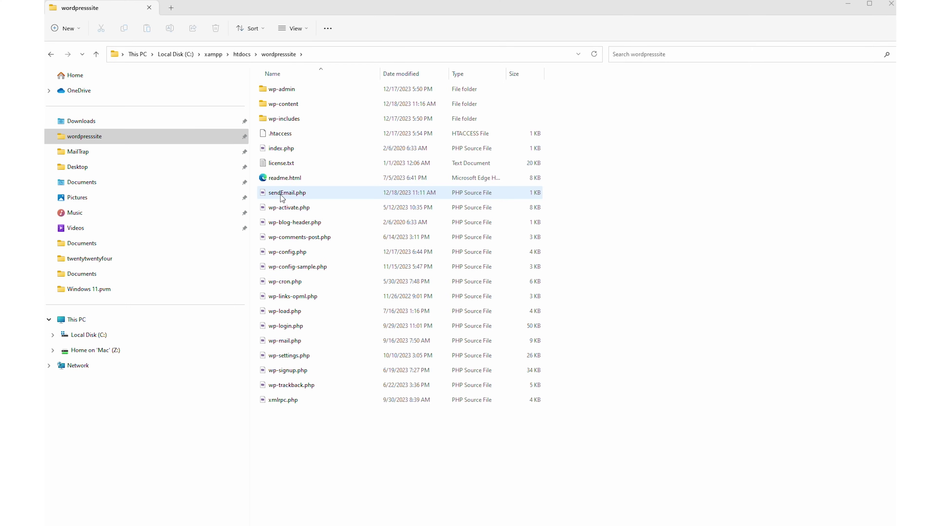
# Step: Open sendEmail.php from the wordpresssite folder in VS Code, showing its wp-load.php require
pyautogui.doubleClick(306, 194)
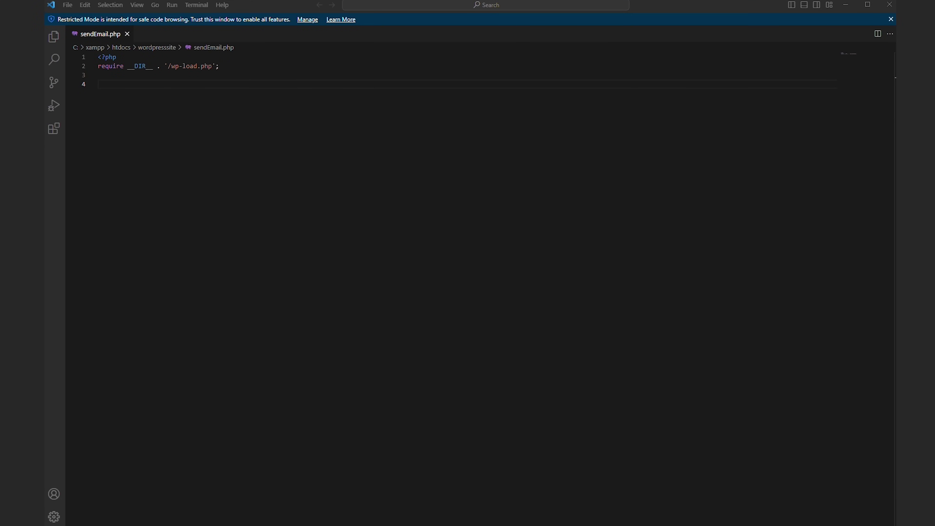
# Step: Review the two wp_mail calls in sendEmail.php, the second attaching flowers.jpg
pyautogui.click(304, 96)
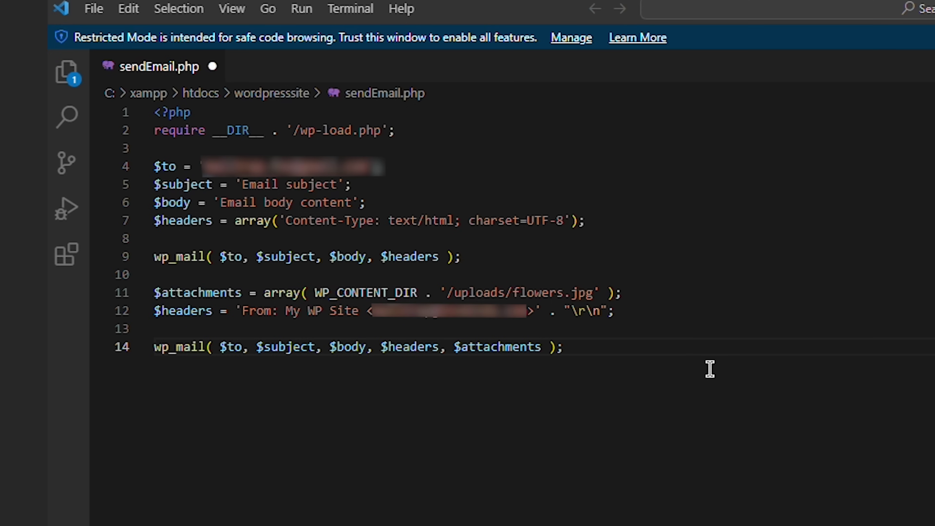
pyautogui.hotkey('ctrl', 'shift', 'Right')
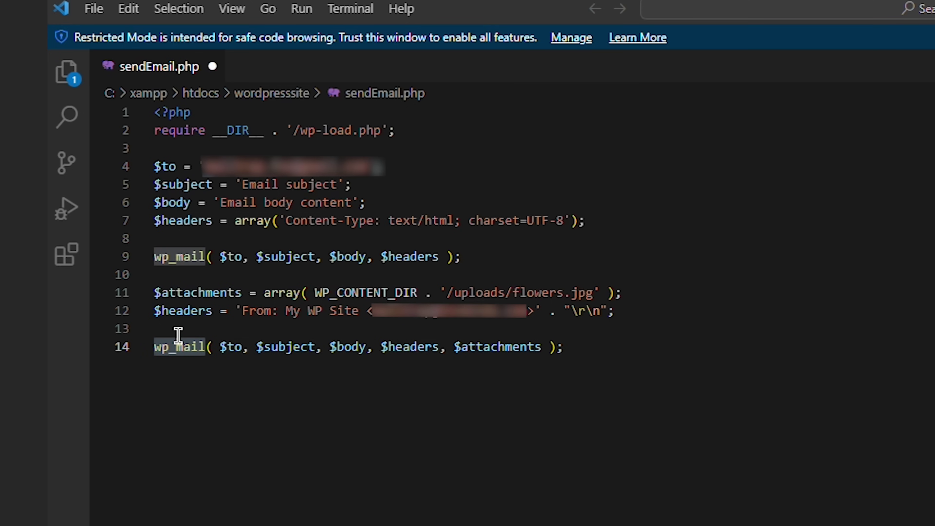
pyautogui.click(710, 369)
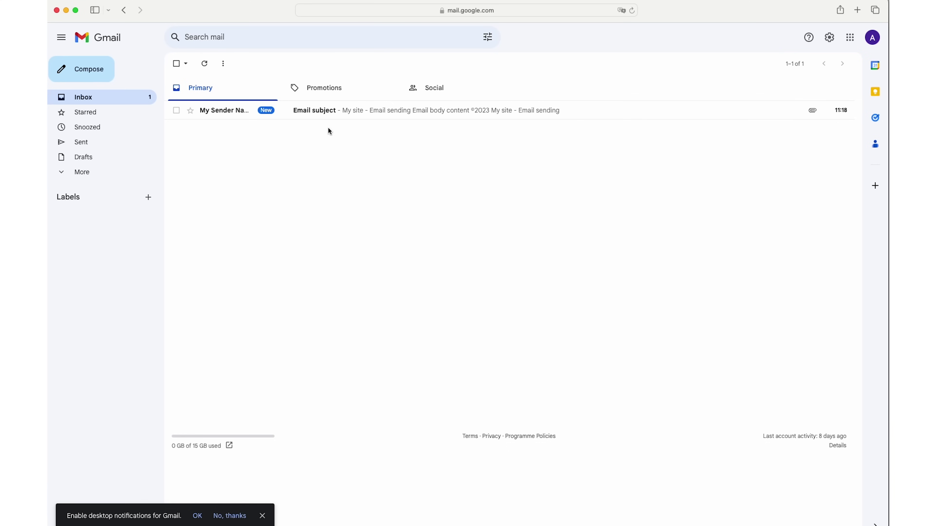
# Step: Check the received test emails in Gmail, including the message with the attachment
pyautogui.click(329, 111)
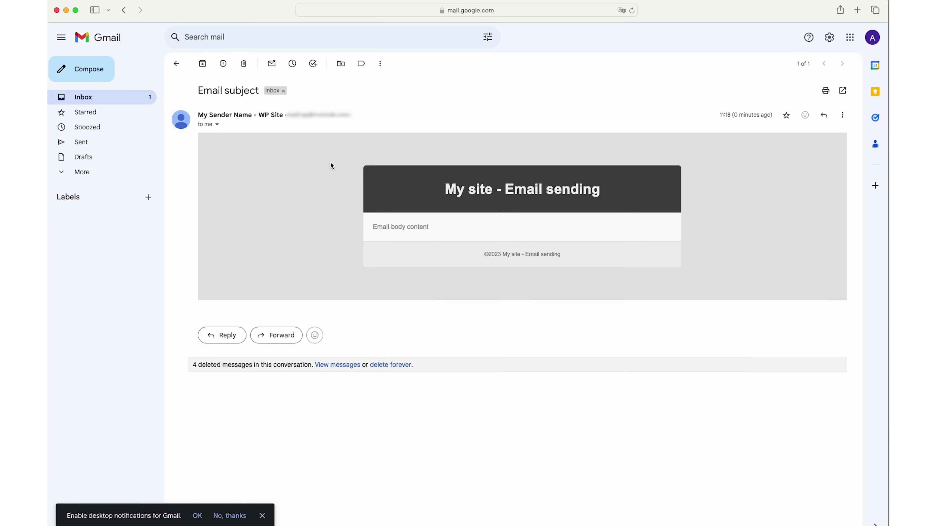
pyautogui.click(176, 63)
pyautogui.click(225, 114)
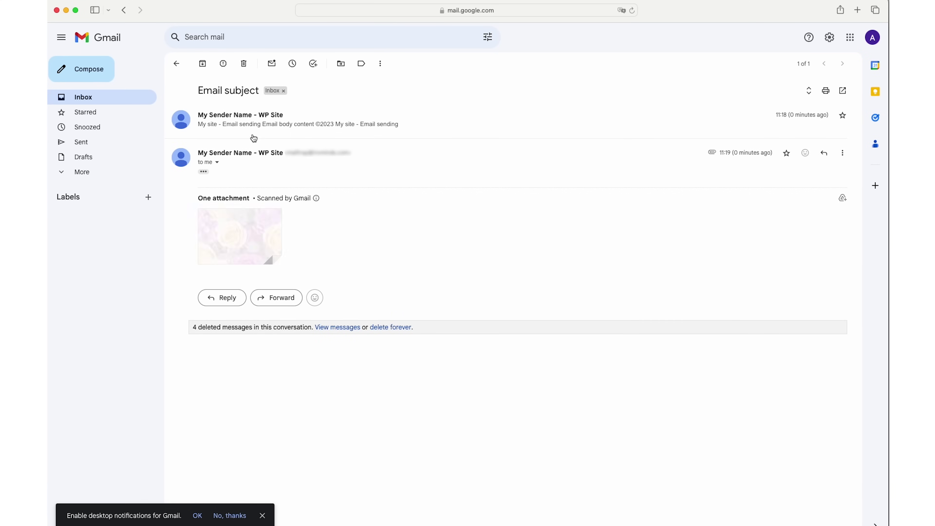
pyautogui.moveTo(268, 239)
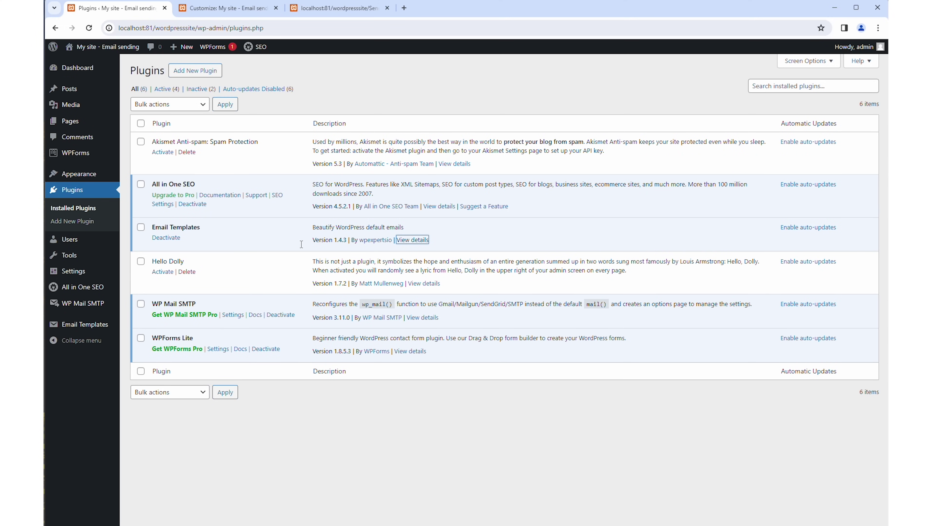
pyautogui.moveTo(155, 227); pyautogui.dragTo(197, 225)
pyautogui.click(207, 230)
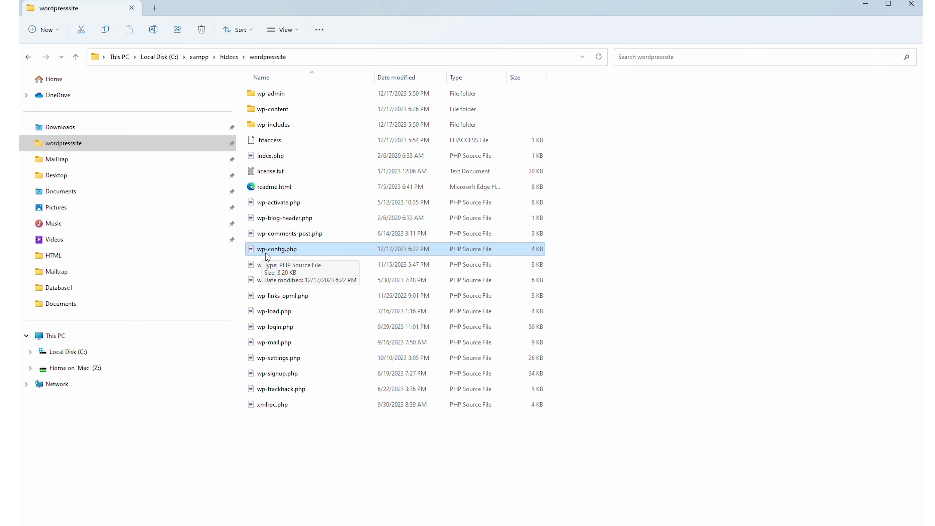
# Step: Paste the WPMS_ON true and WPMS_SMTP_PASS defines into wp-config.php at line 60, after the salts
pyautogui.doubleClick(299, 253)
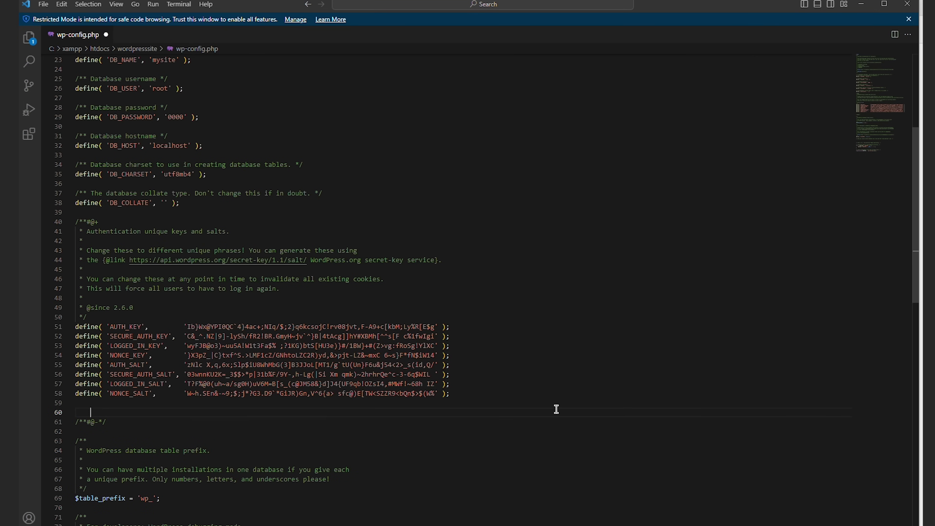
pyautogui.press('BackSpace')
pyautogui.hotkey('ctrl', 'v')
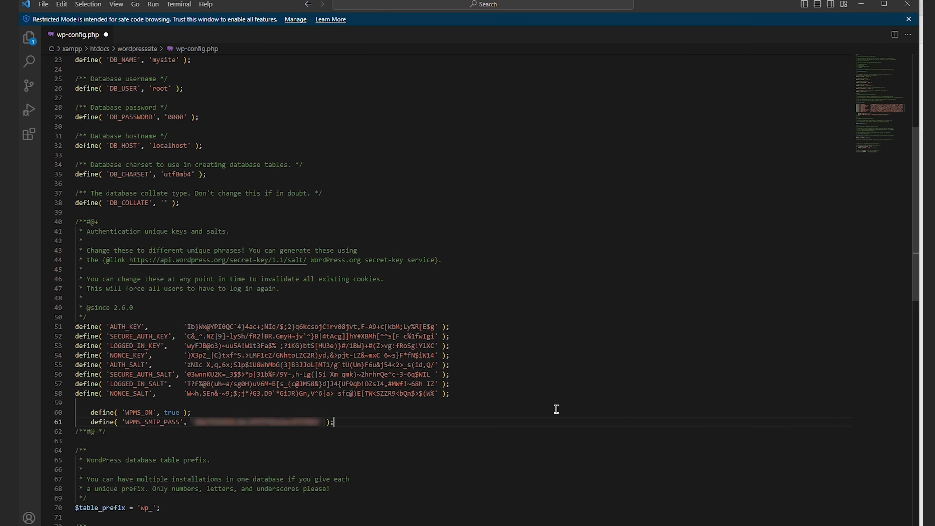